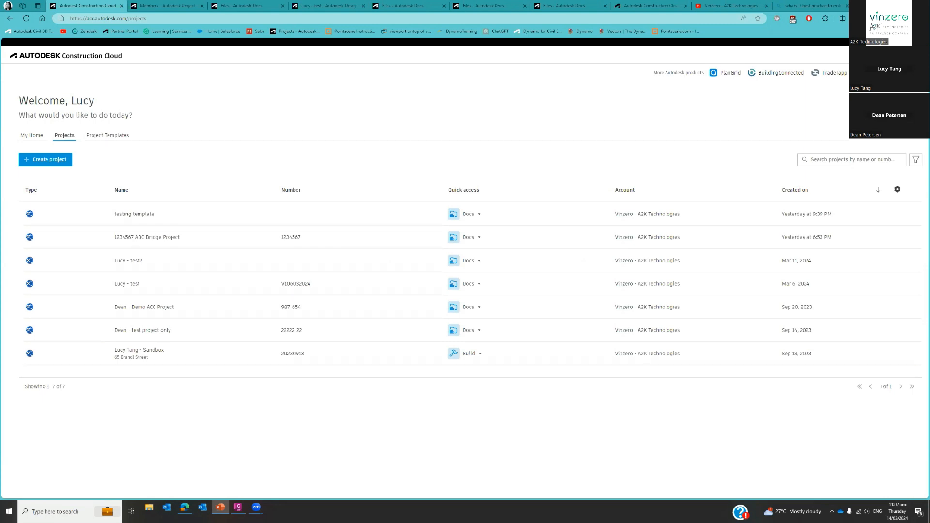
Open the form for creating a project, review its fields, and close it without creating a project.
click(69, 146)
click(58, 165)
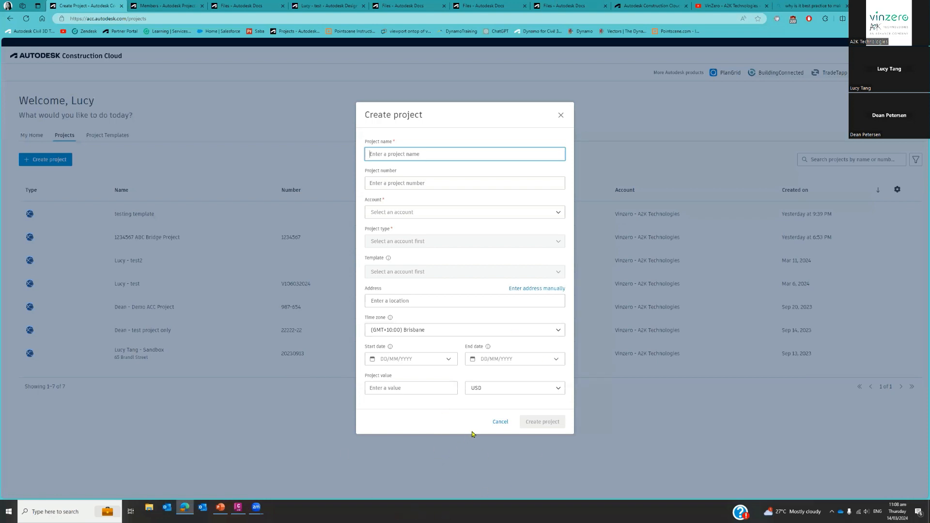
click(500, 421)
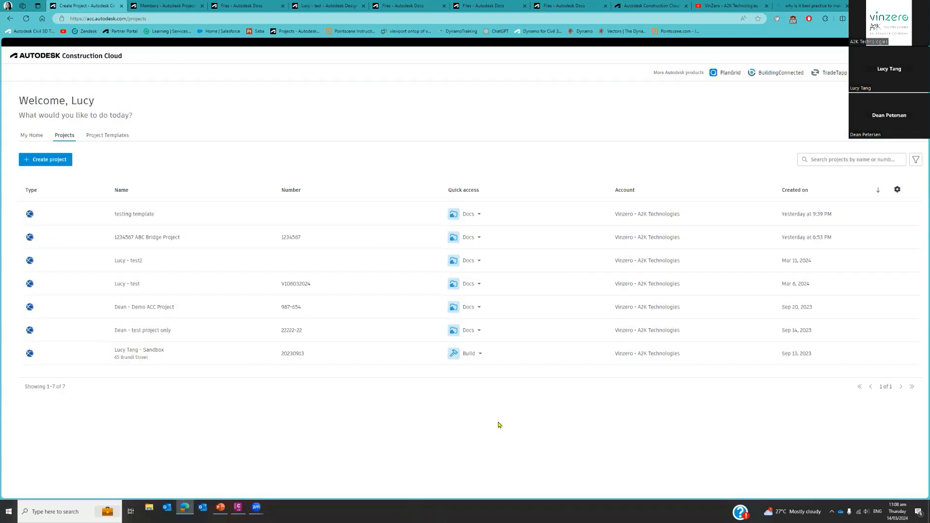
Open the test project's member administration page and view which products are available in the project.
click(207, 275)
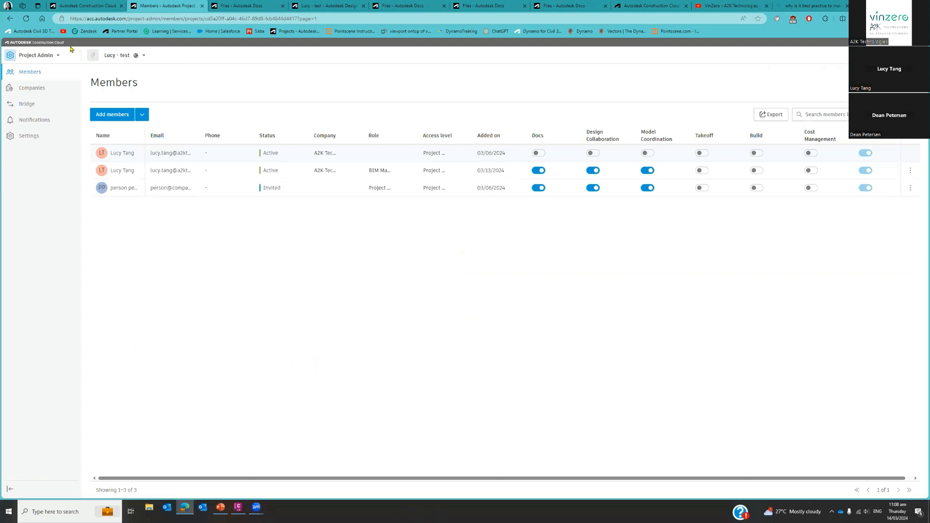
click(54, 55)
click(54, 56)
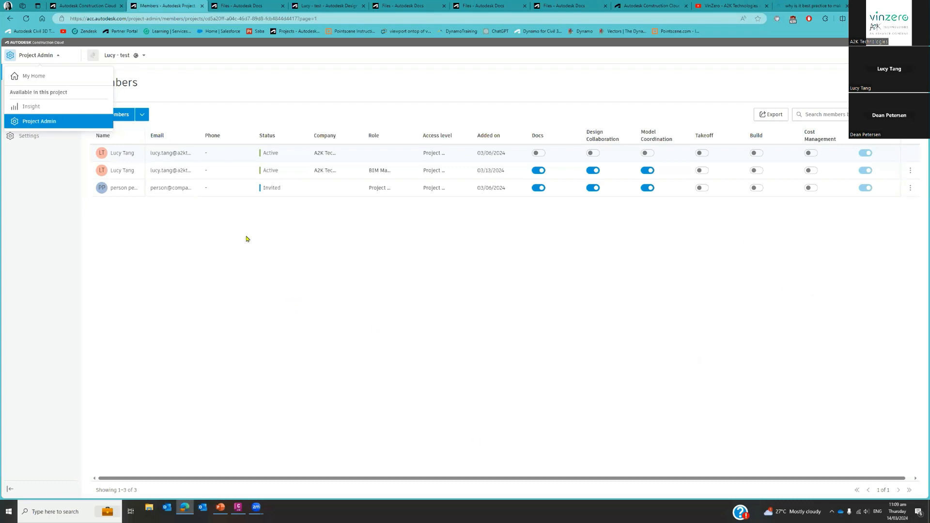
Give the first listed project member access to Docs, Design Collaboration and Model Coordination.
click(139, 155)
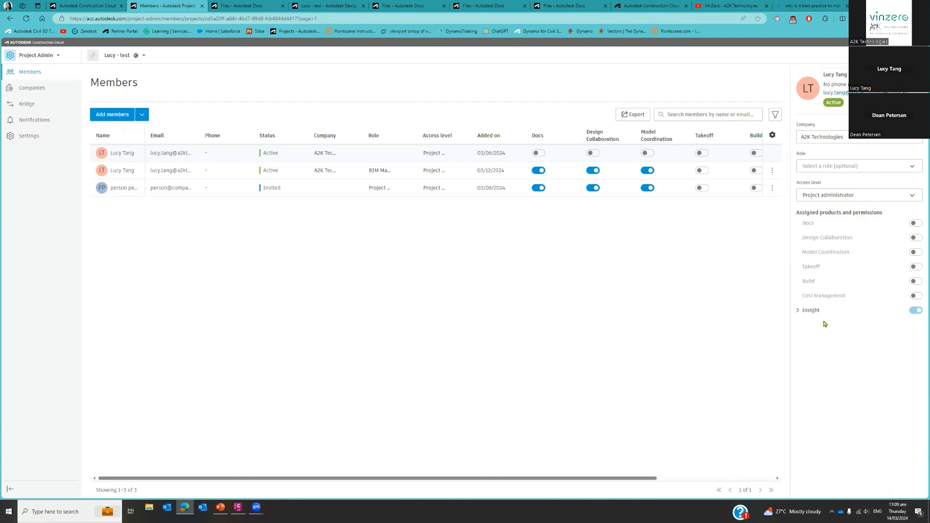
click(916, 223)
click(916, 251)
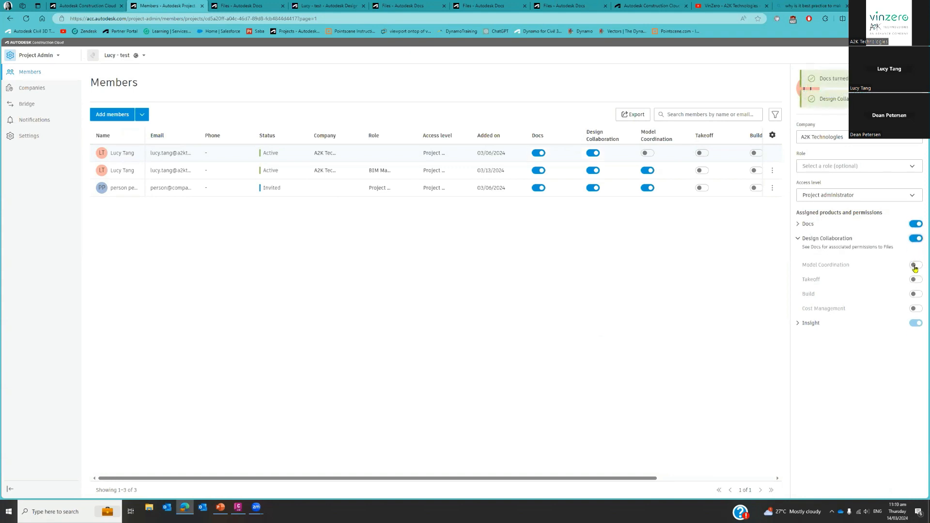
click(914, 266)
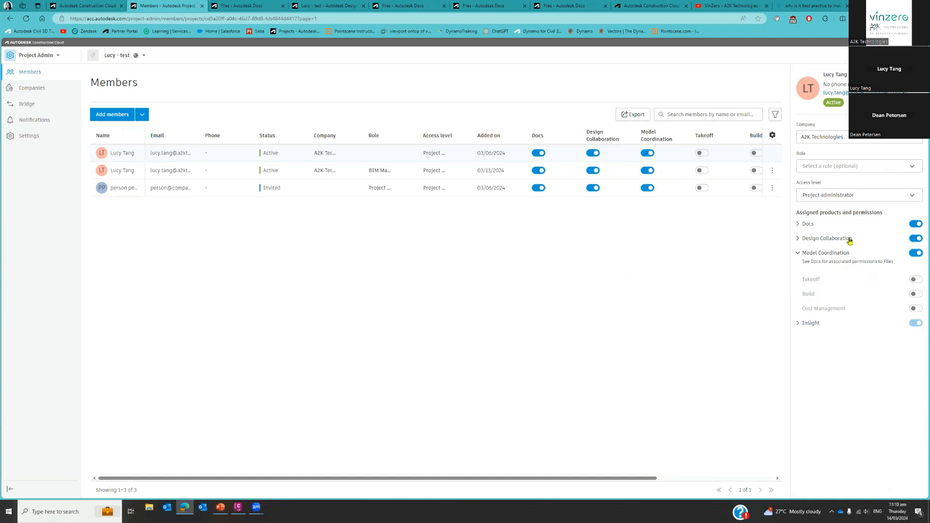
Compare the roles, access levels and assigned products of the other two members with the first member's.
click(133, 177)
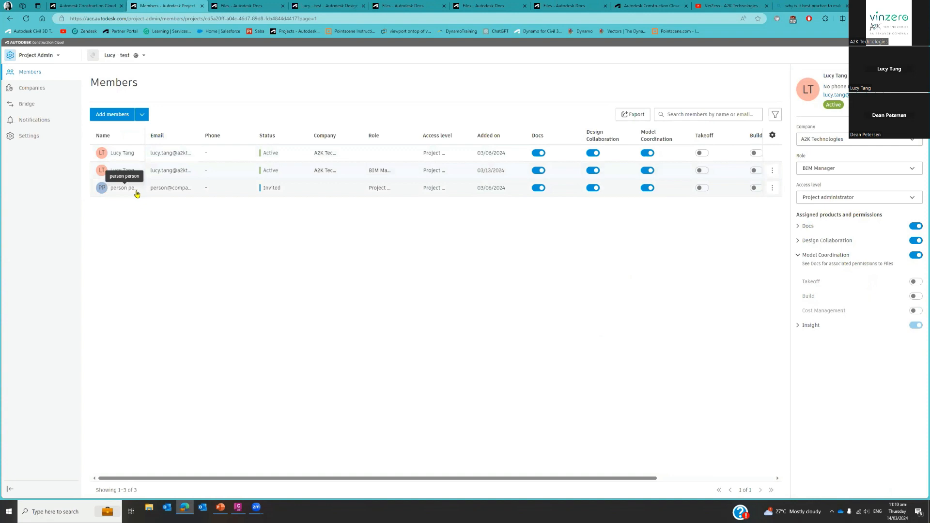
click(136, 194)
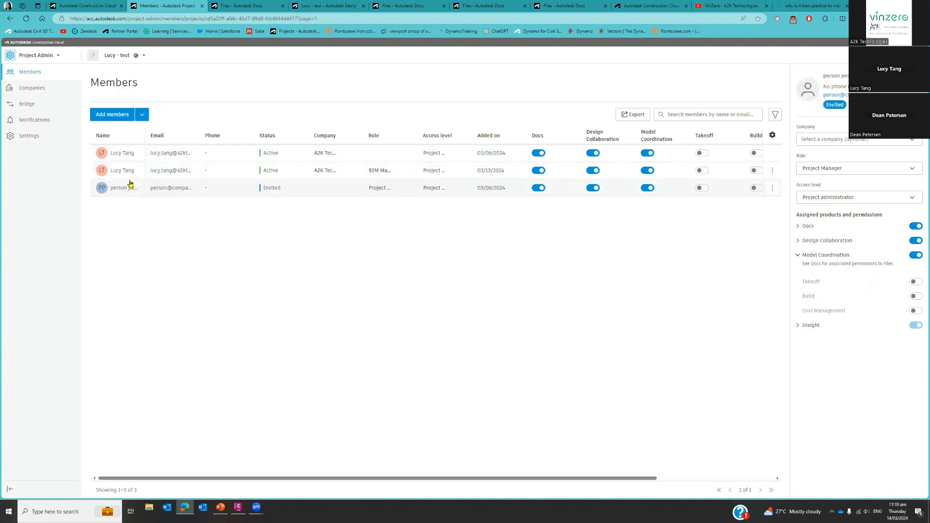
click(126, 154)
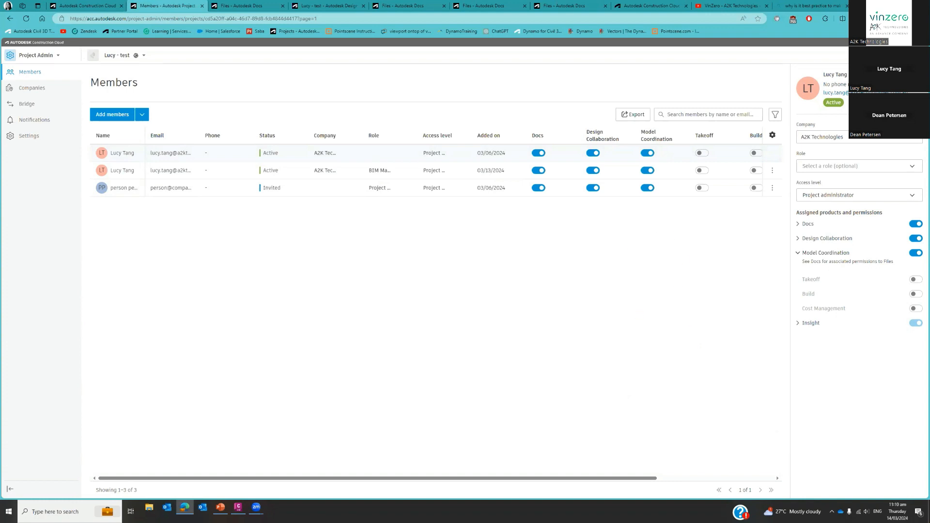
Open the test project's files in Docs and examine the Project Files folder's available actions, sorting options and subfolders.
key(alt+Tab)
click(264, 9)
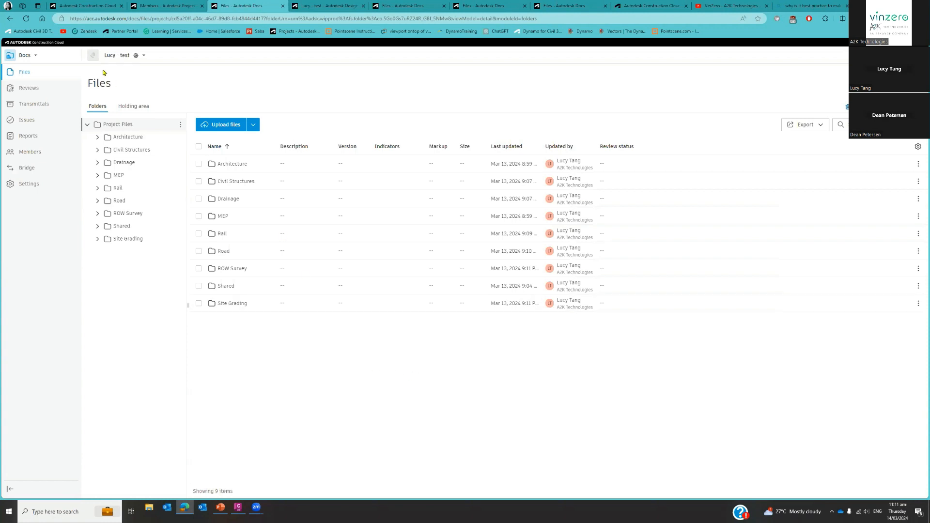
right_click(141, 127)
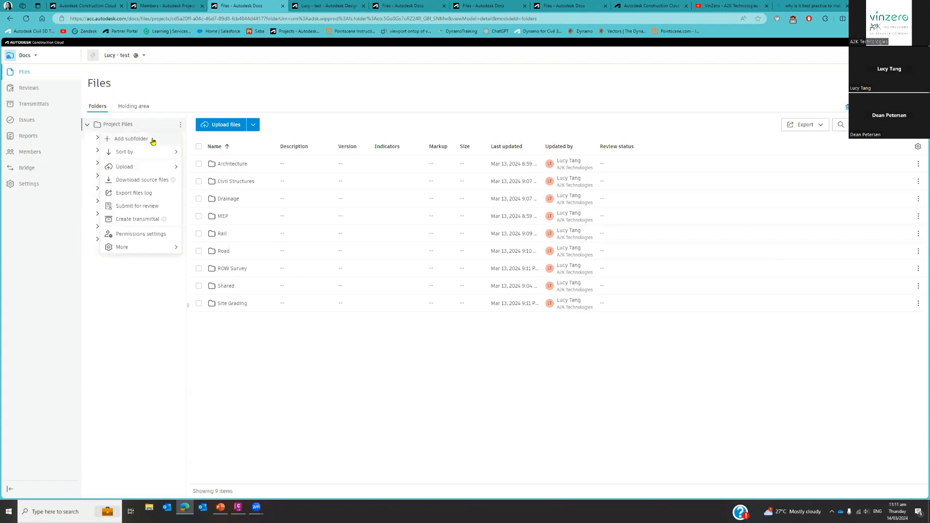
click(181, 126)
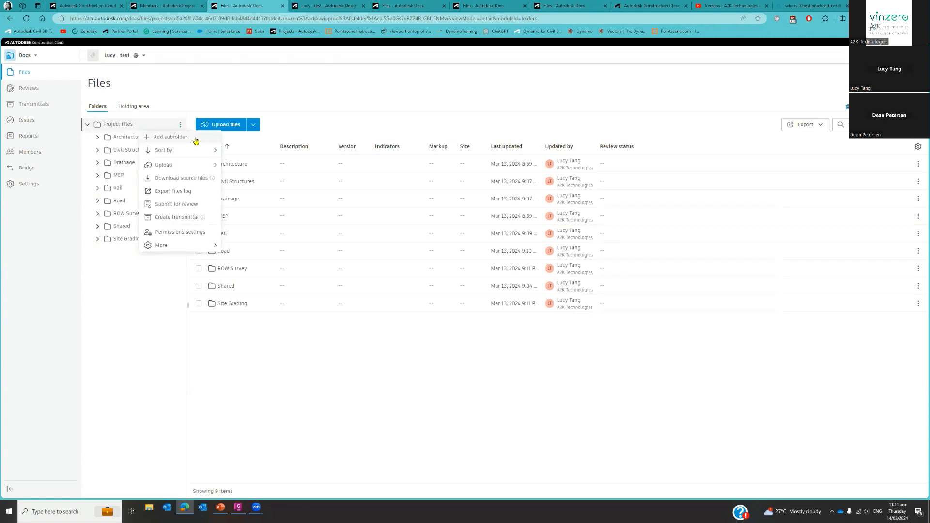
mouse_move(187, 154)
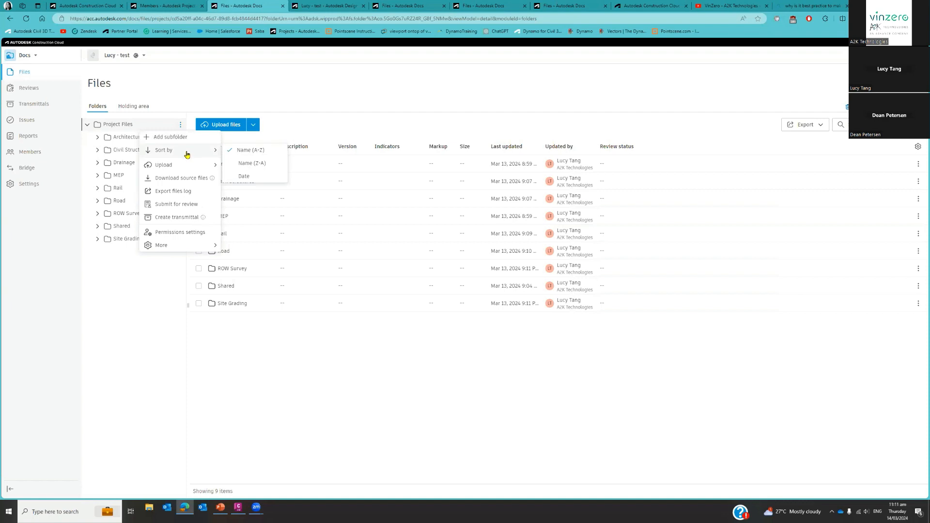
click(123, 369)
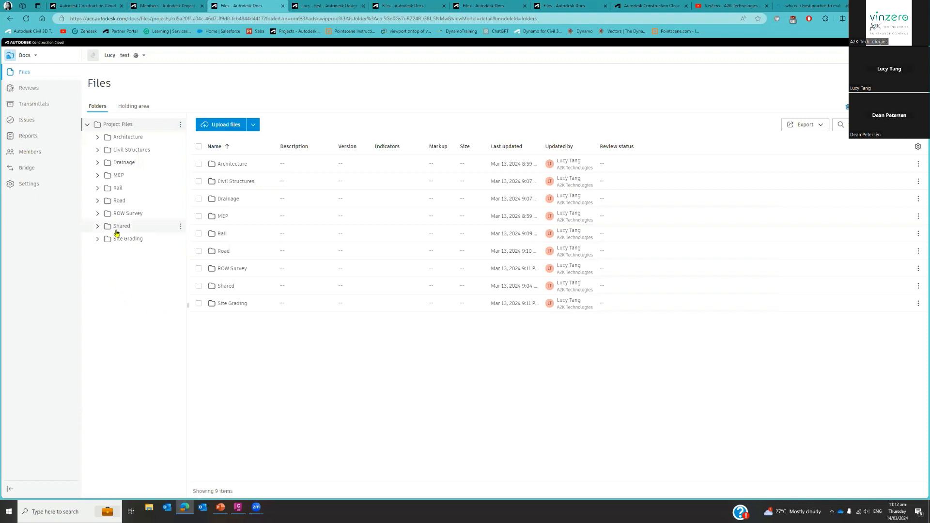
key(ctrl)
key(ctrl)
key(ctrl)
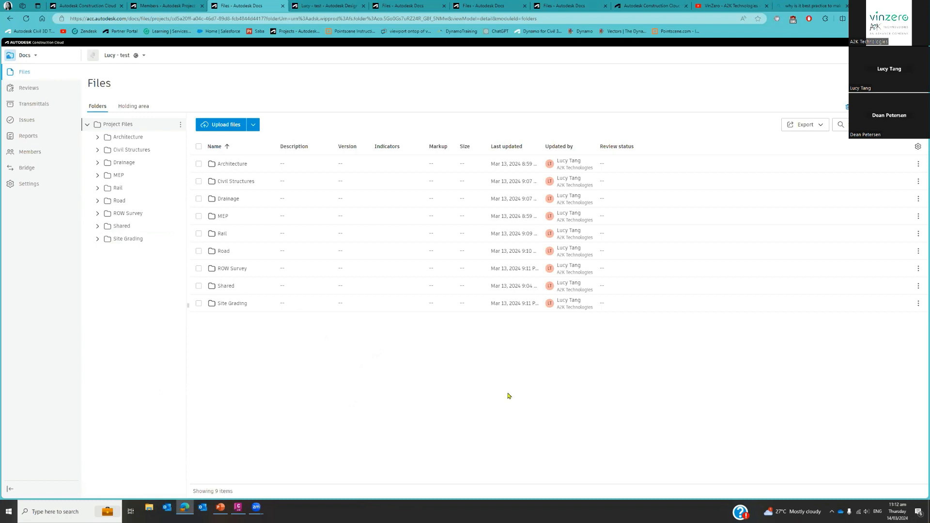
Go to the project's Design Collaboration settings and examine the location of the Shared folder.
click(331, 7)
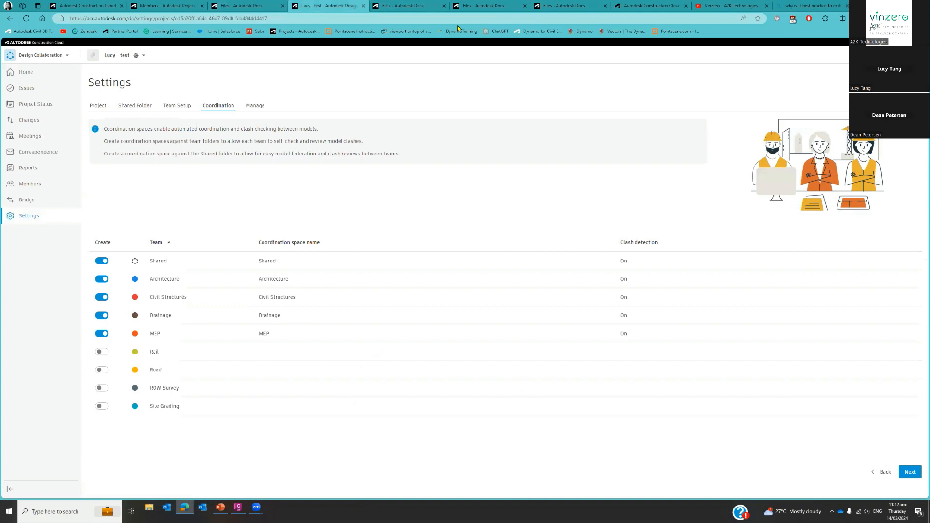
click(145, 107)
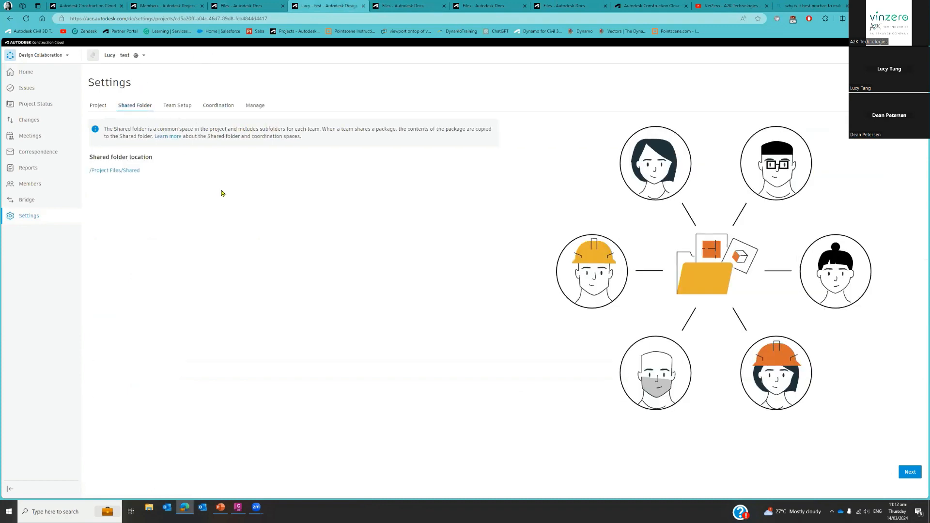
click(44, 63)
click(135, 111)
click(136, 113)
click(136, 113)
click(135, 114)
click(135, 113)
Examine the team setup, including how teams are added by name or from an existing folder.
click(177, 106)
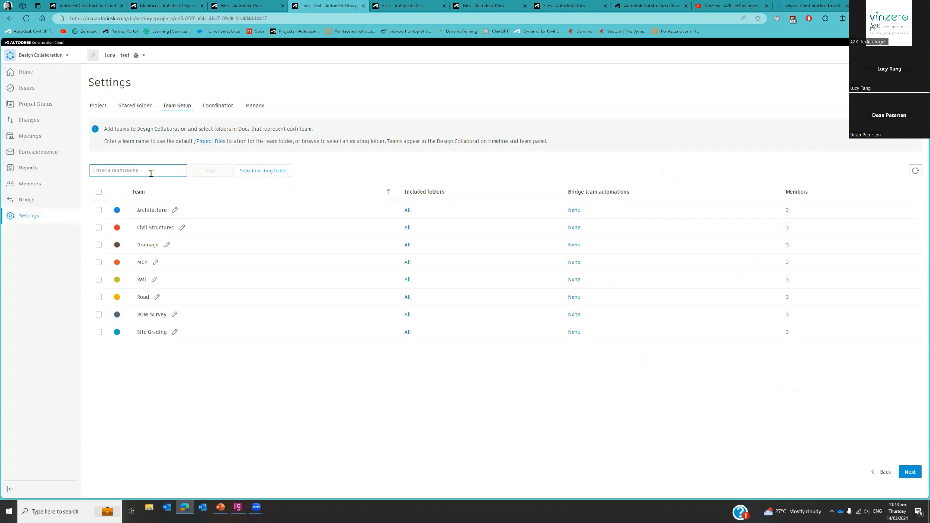
click(131, 171)
key(ctrl)
key(ctrl)
key(ctrl)
key(ctrl)
key(ctrl)
key(ctrl)
key(ctrl)
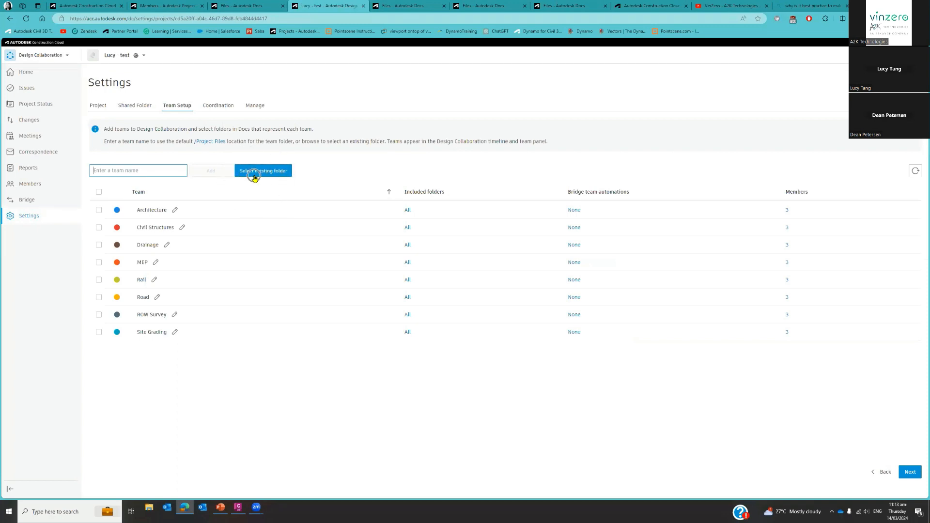
key(ctrl)
key(ctrl)
key(ctrl)
key(ctrl)
key(ctrl)
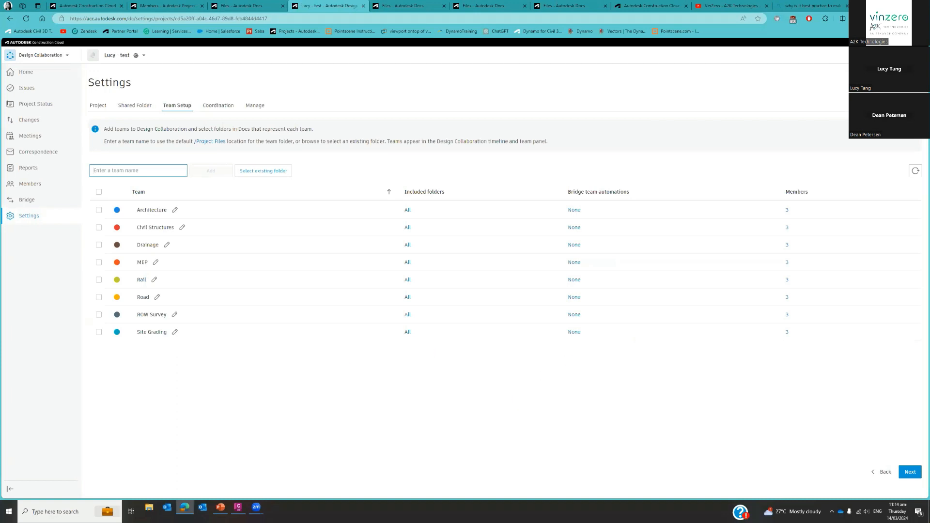
Review which teams have coordination spaces and clash detection in the Design Collaboration settings.
key(alt+Tab)
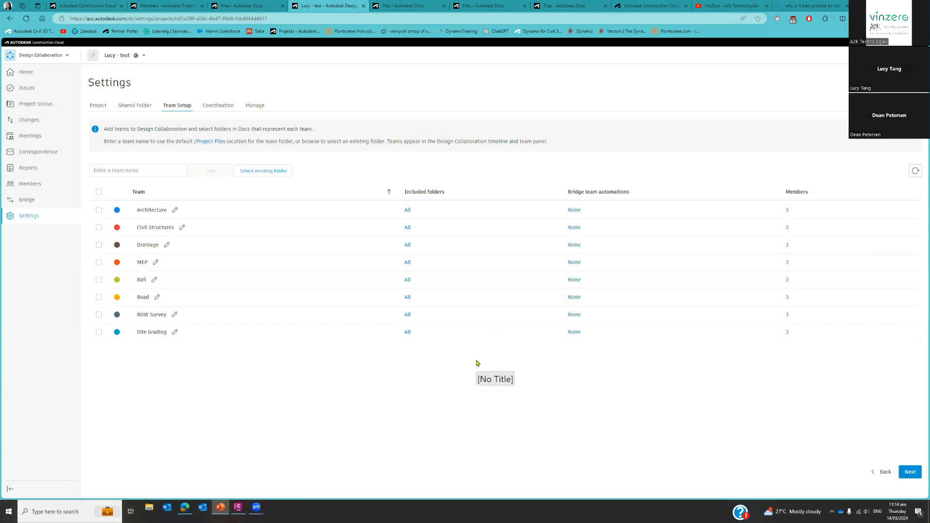
click(217, 109)
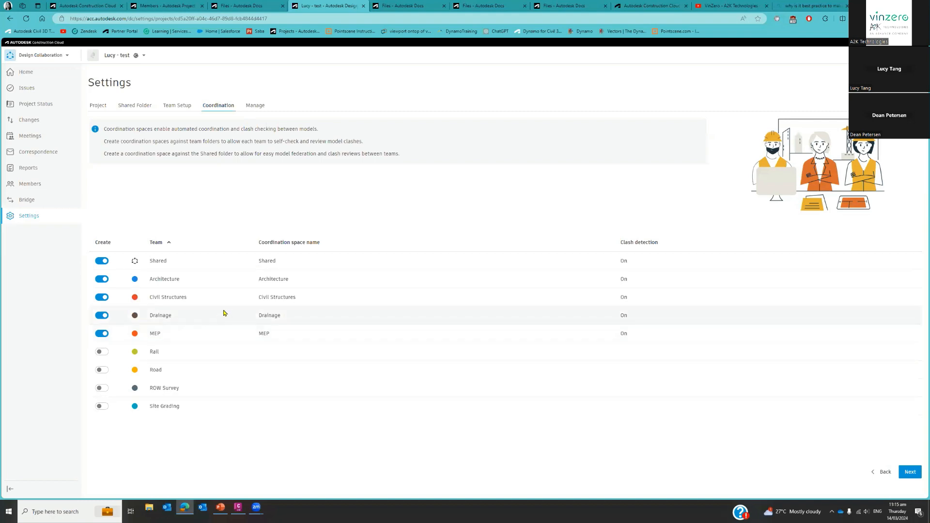
click(135, 263)
Return to the project's files in Docs and check the upload options for the Project Files folder.
key(alt+Tab)
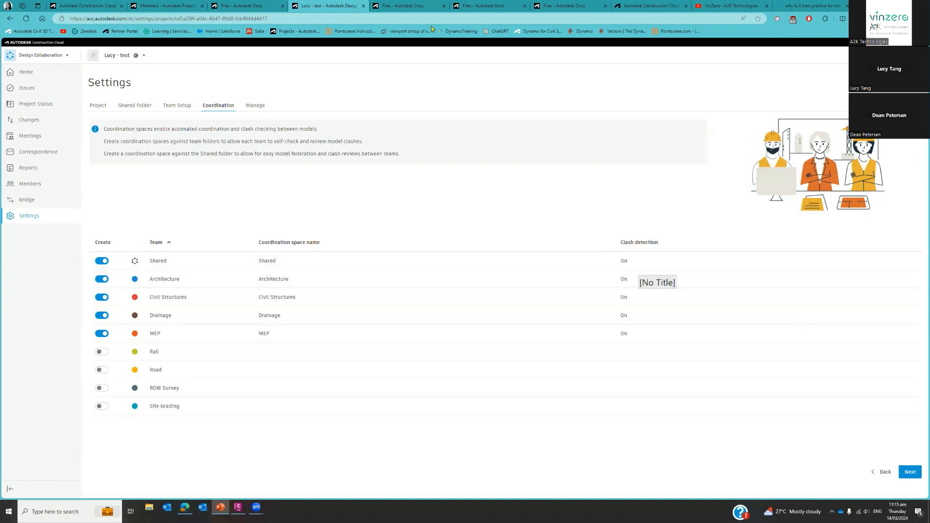
click(408, 8)
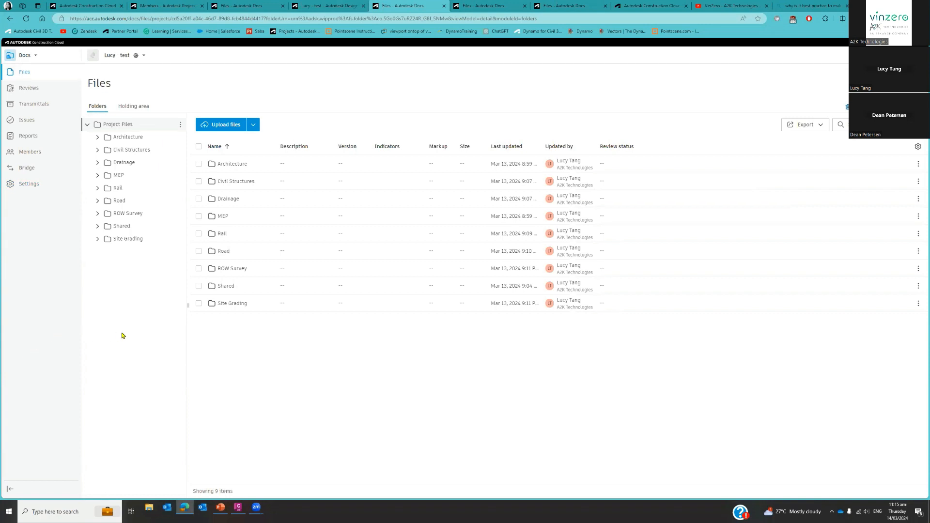
click(225, 125)
click(224, 126)
key(ctrl)
right_click(138, 127)
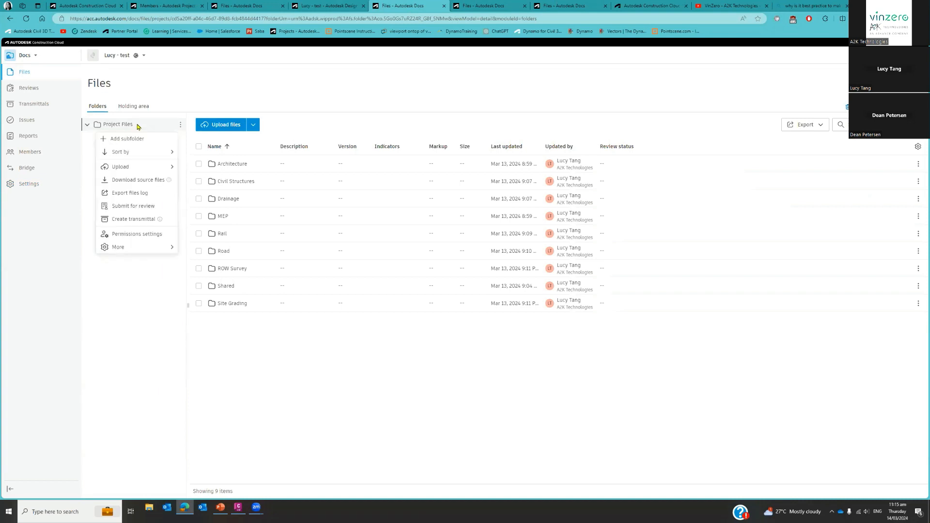
mouse_move(140, 167)
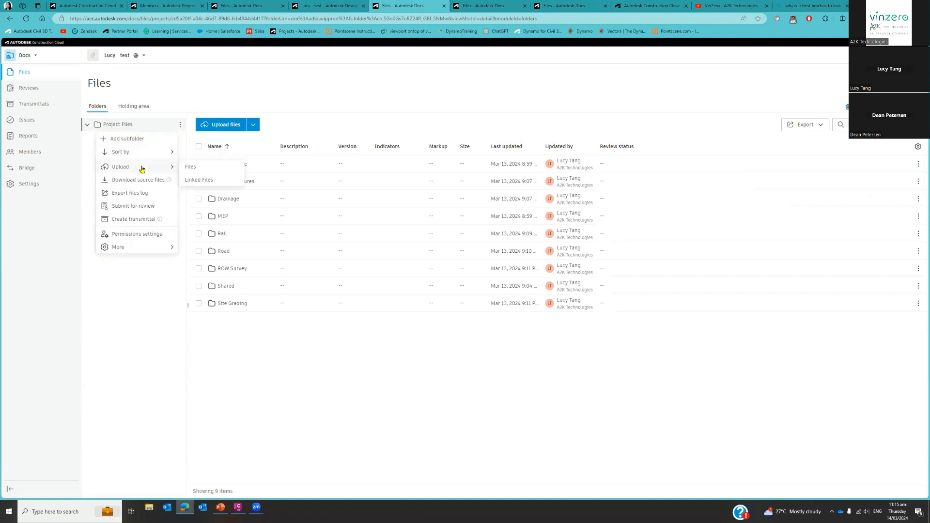
click(152, 289)
Open the Architecture folder and examine its folder actions, including the upload choices for files and linked files.
click(142, 141)
right_click(142, 140)
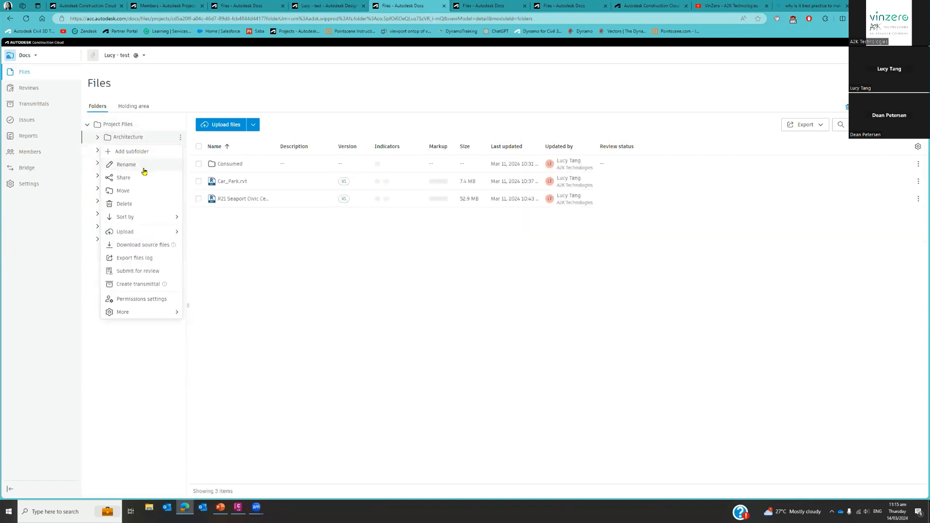
mouse_move(141, 234)
click(129, 326)
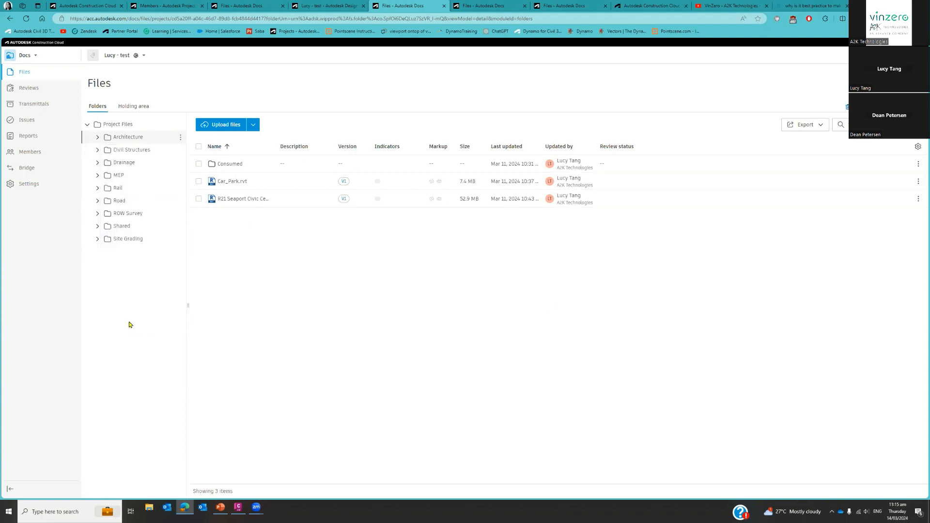
click(180, 138)
mouse_move(189, 233)
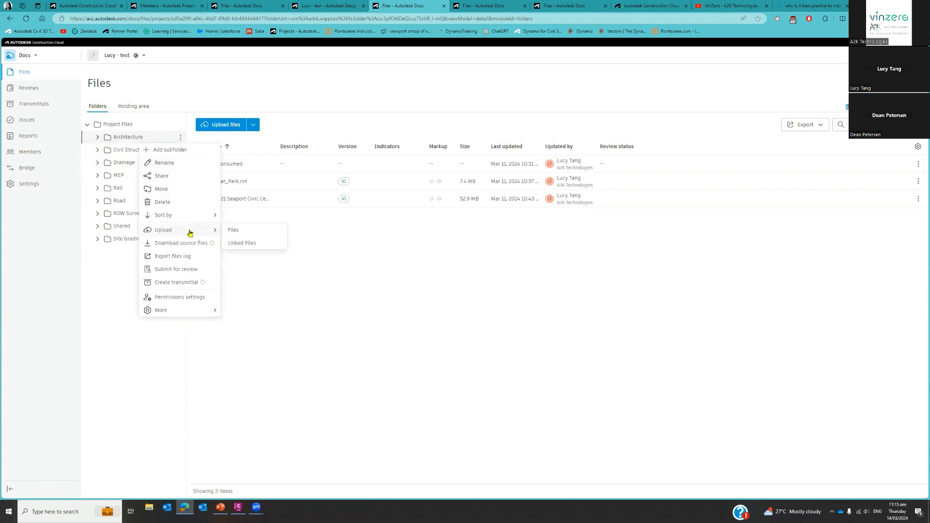
click(368, 326)
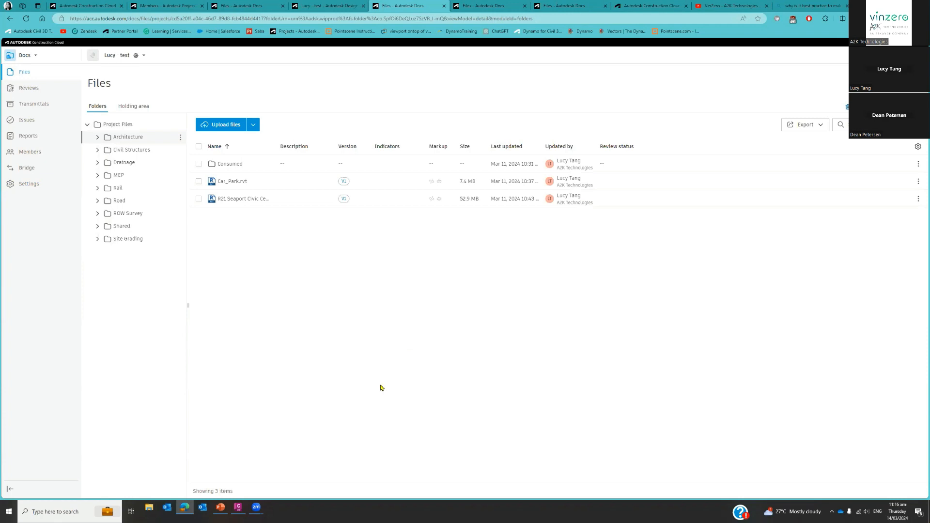
In Civil 3D, browse the Save As destinations in Autodesk Docs down to the test project's Project Files folder, and leave without saving.
click(237, 509)
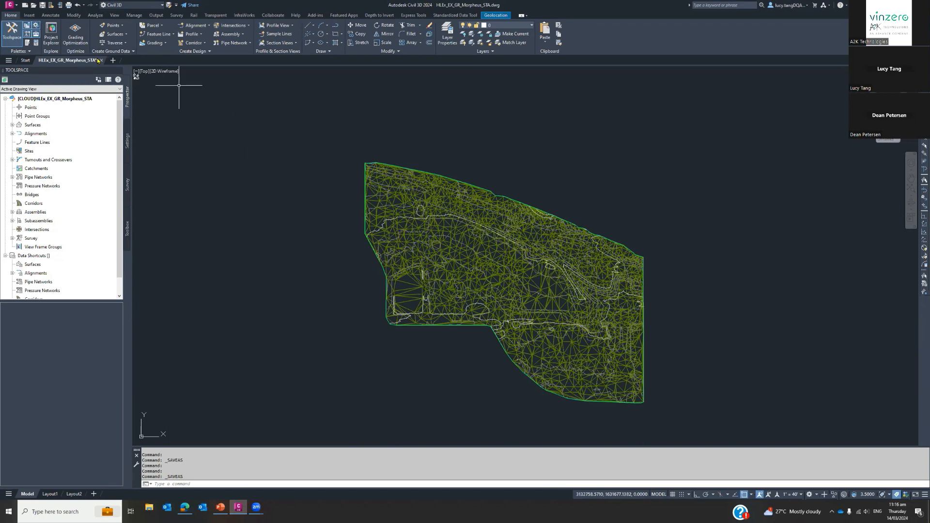
click(168, 6)
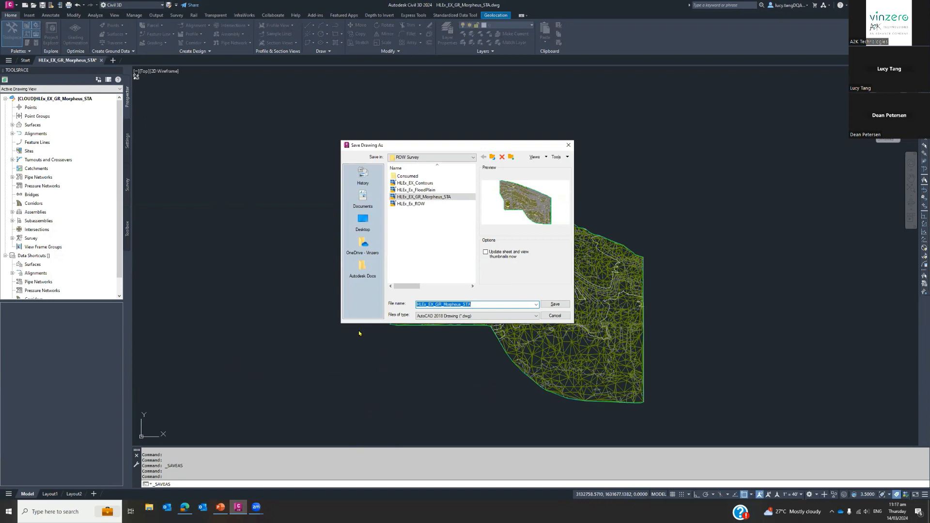
click(361, 271)
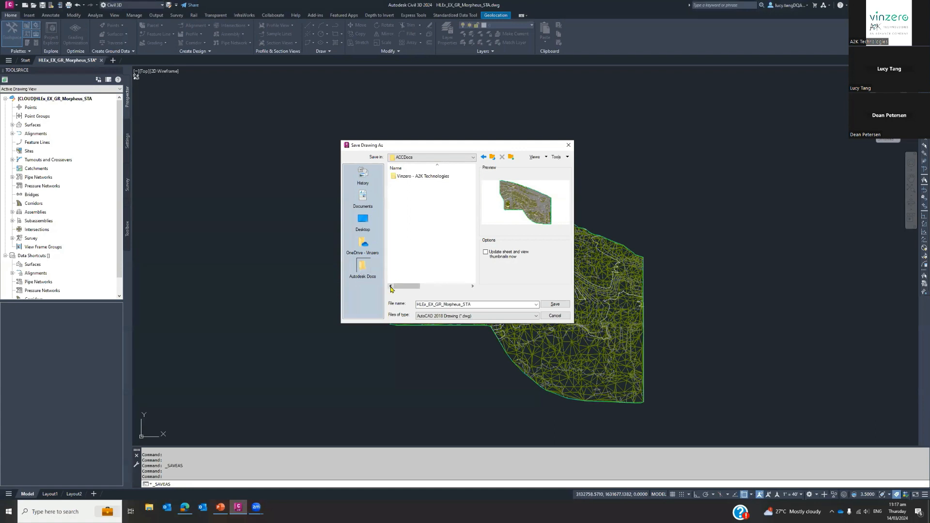
double_click(414, 178)
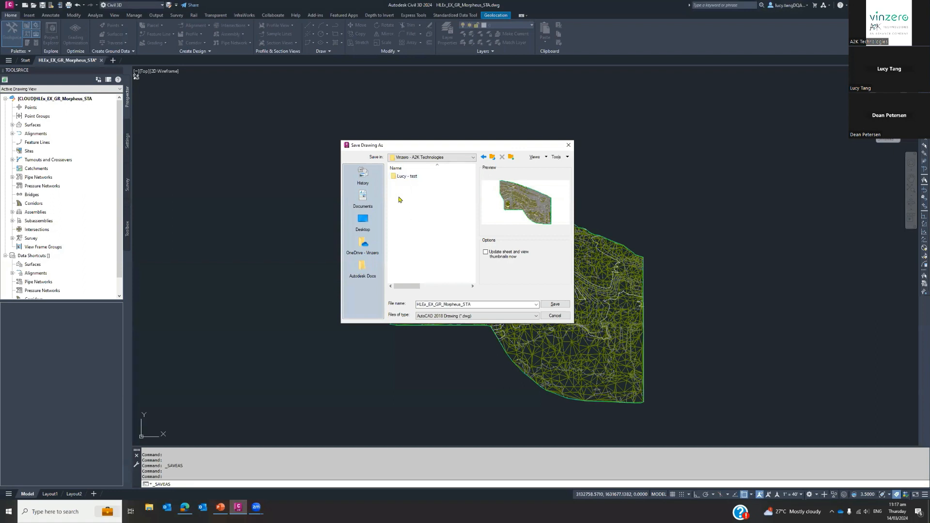
double_click(406, 177)
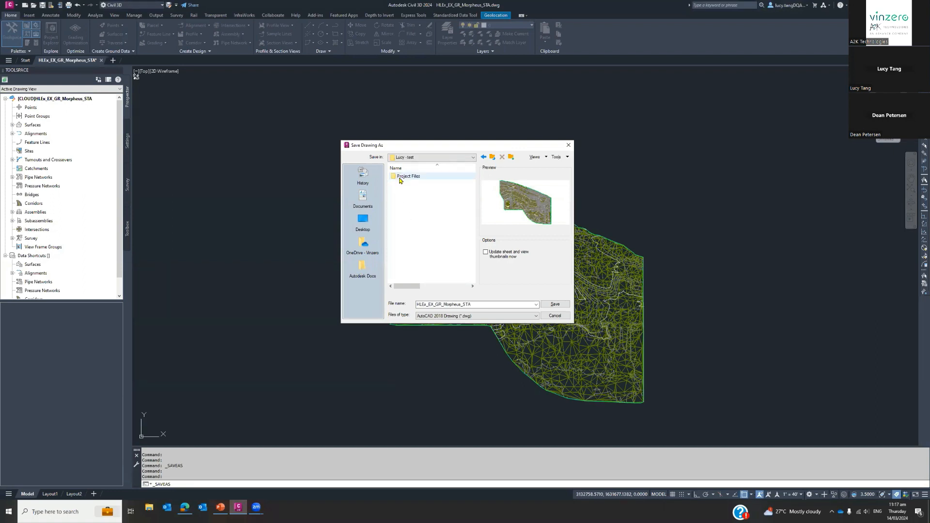
double_click(400, 178)
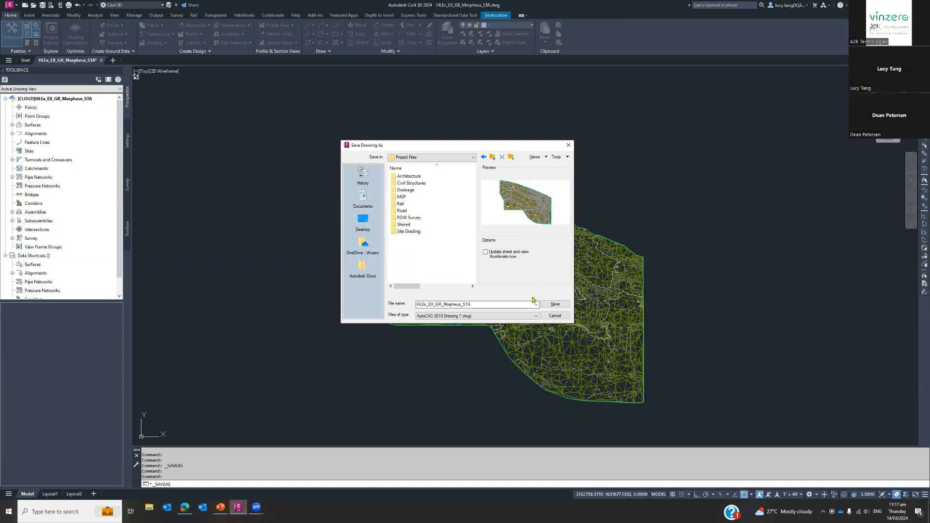
click(555, 315)
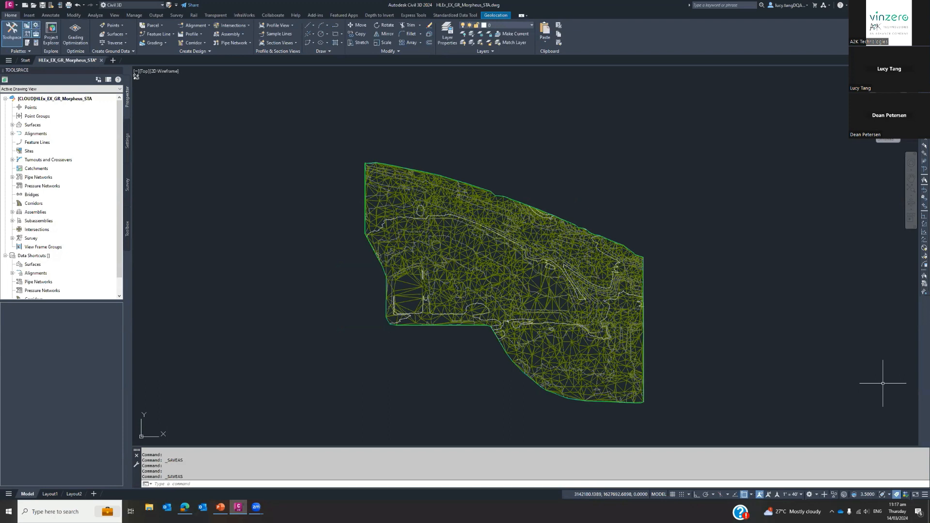
Switch to the browser's Docs search results for "road" and reopen the search and filter settings.
click(180, 508)
mouse_move(478, 4)
click(478, 5)
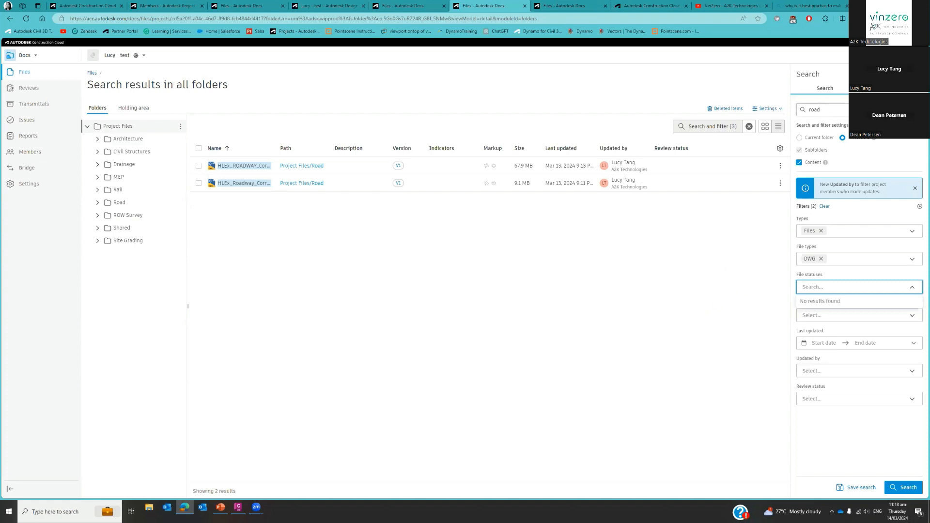
click(916, 74)
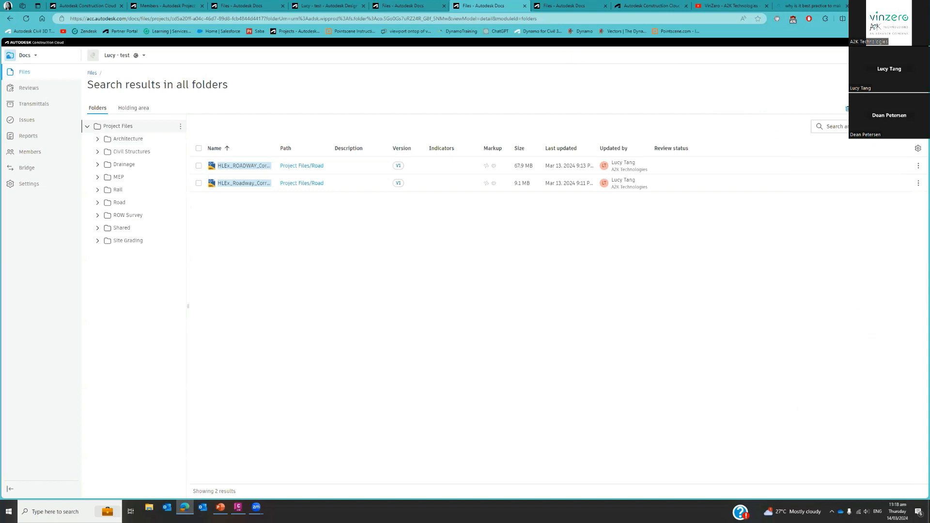
click(837, 132)
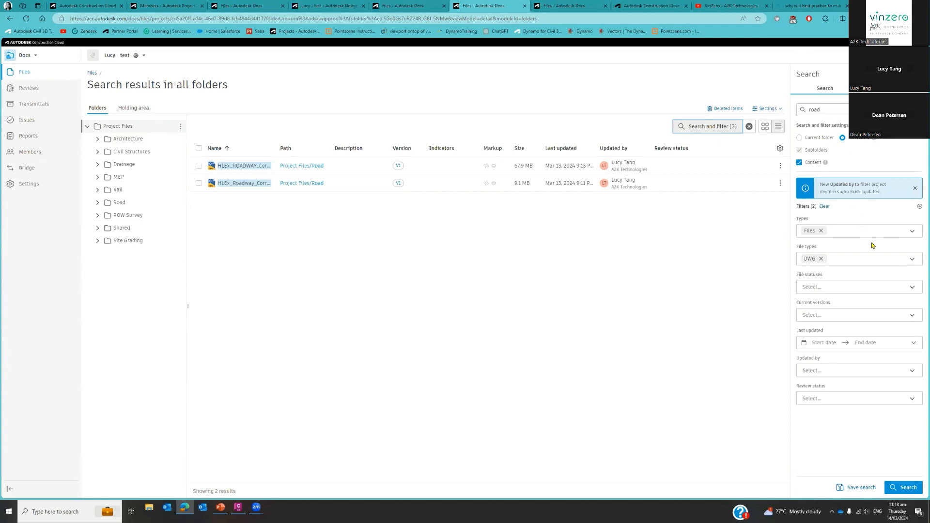
Examine the choices offered by the Types and File types search filters, keeping Files and DWG selected.
click(912, 236)
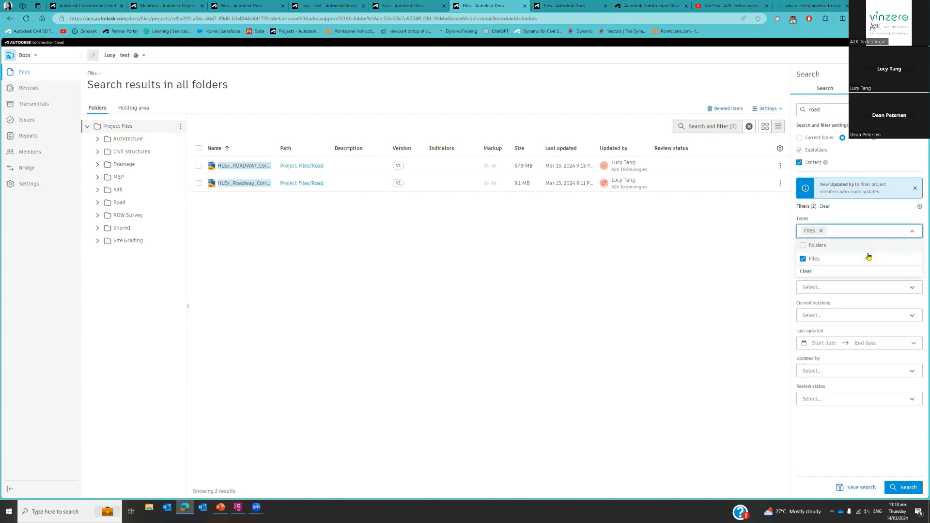
click(912, 231)
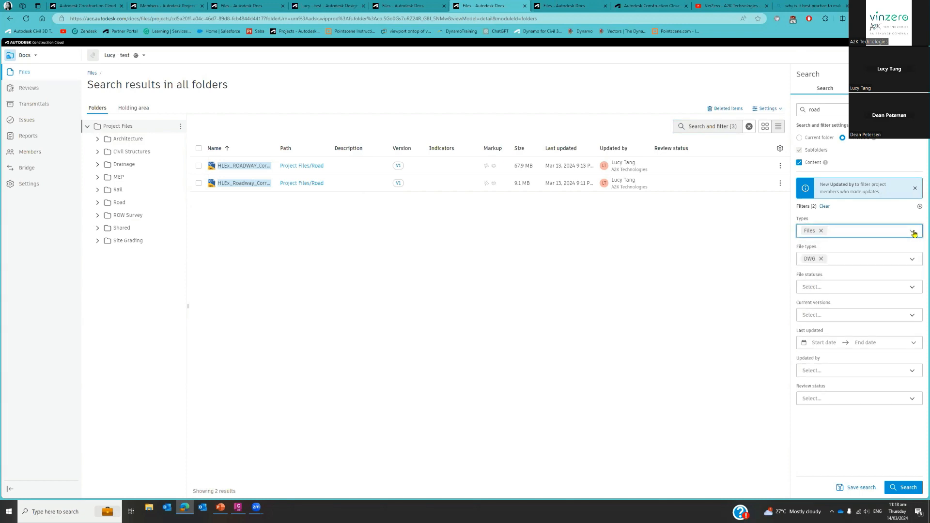
click(912, 261)
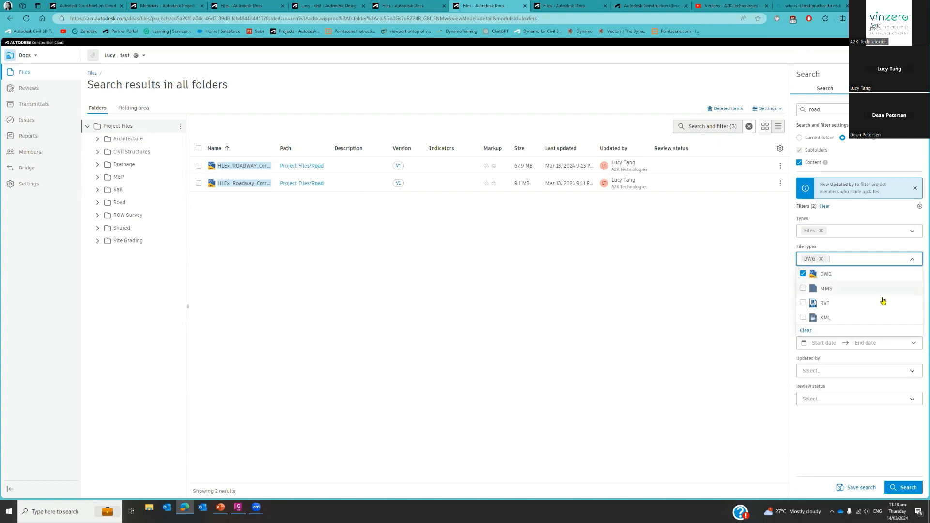
click(912, 261)
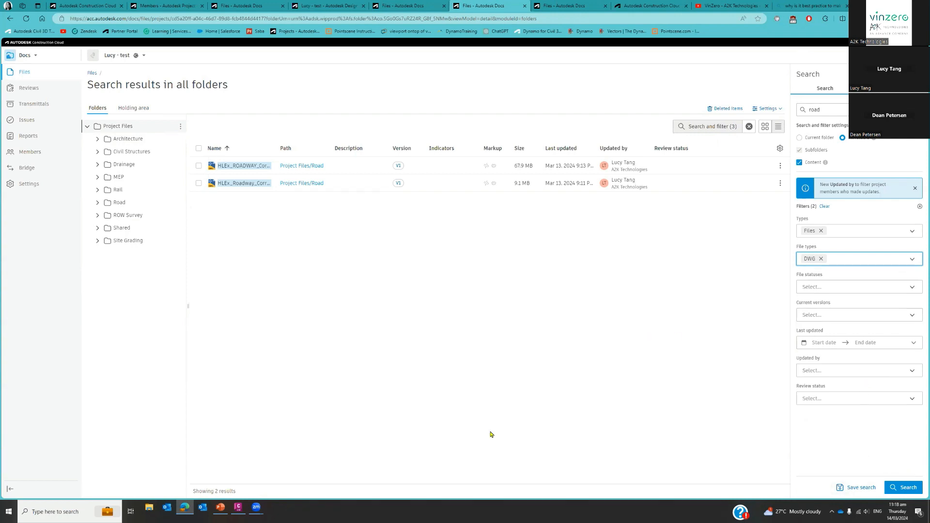
View the HLEx_Ex_ROW.dwg drawing in the Docs viewer and switch to the presentation's Next Time slide.
click(546, 7)
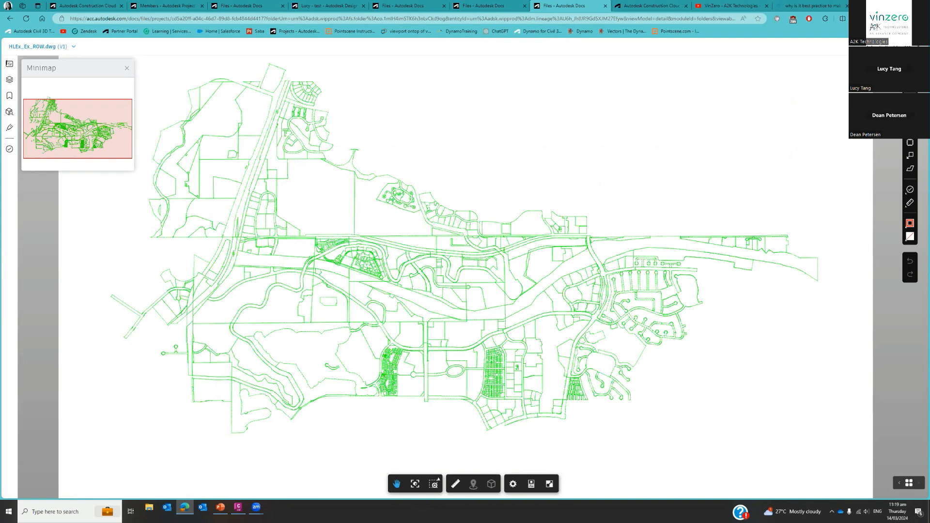
key(alt+Tab)
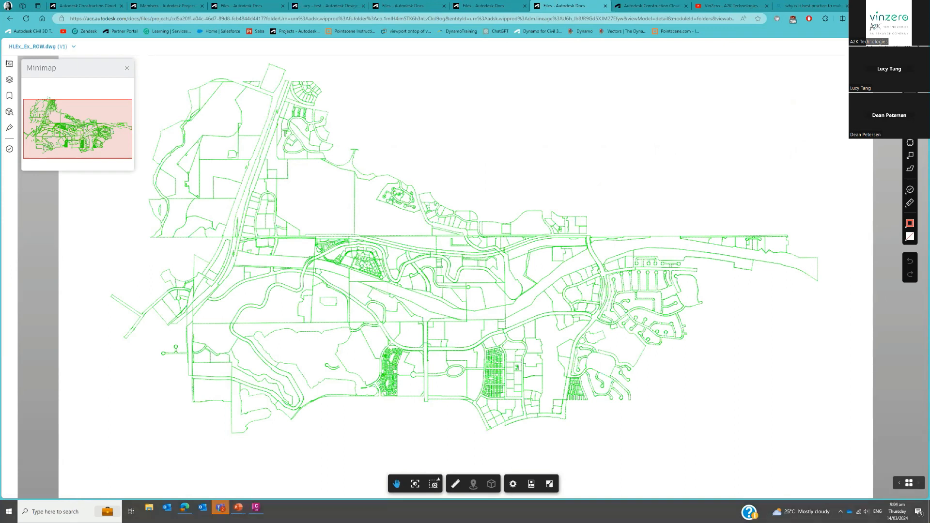
key(alt+Tab)
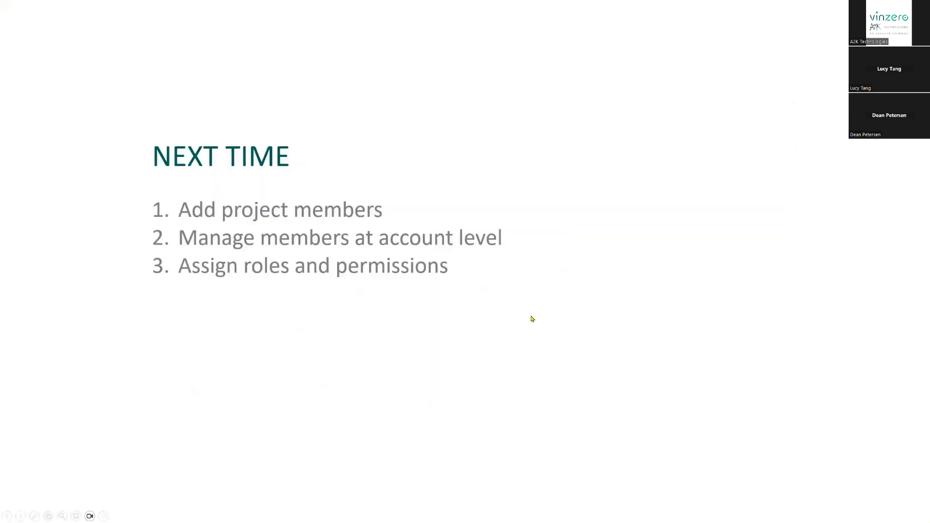